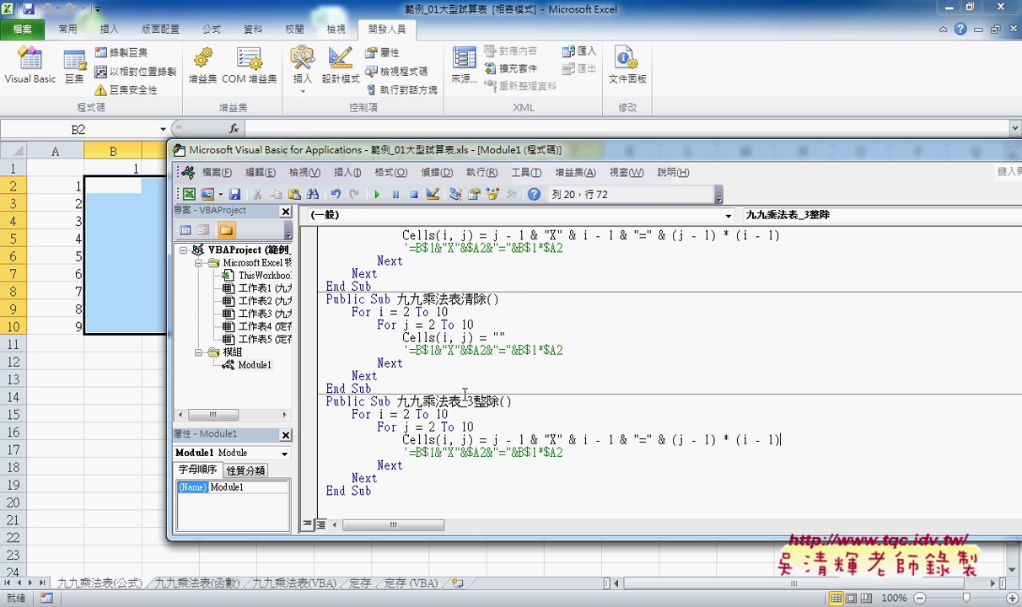
- Point out the 九九乘法表 macro and the 3整 part of the 九九乘法表_3整除 name
scroll(440, 374, up, 1)
drag(382, 324, 308, 232)
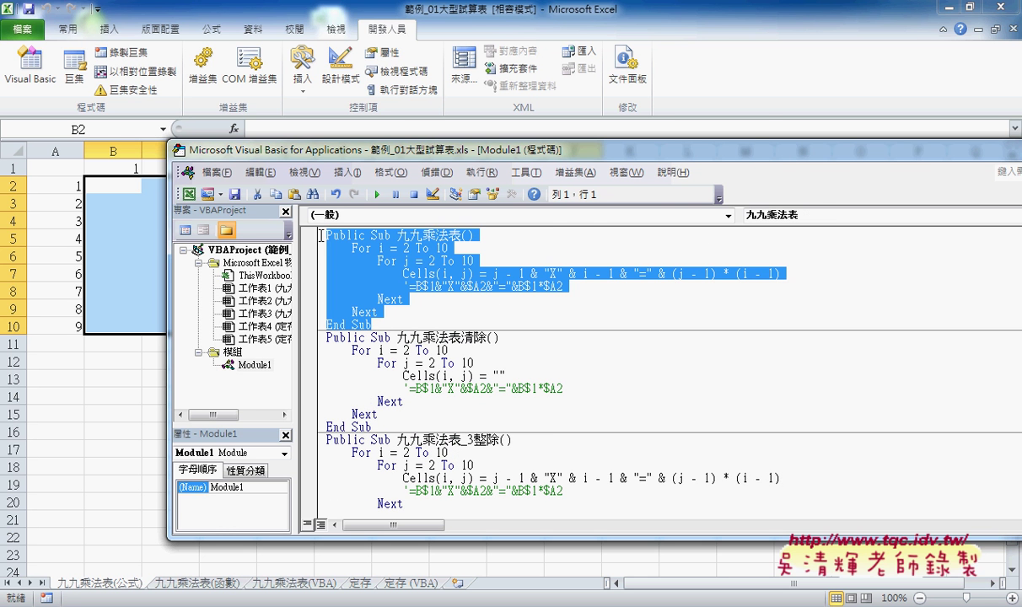
scroll(456, 321, down, 1)
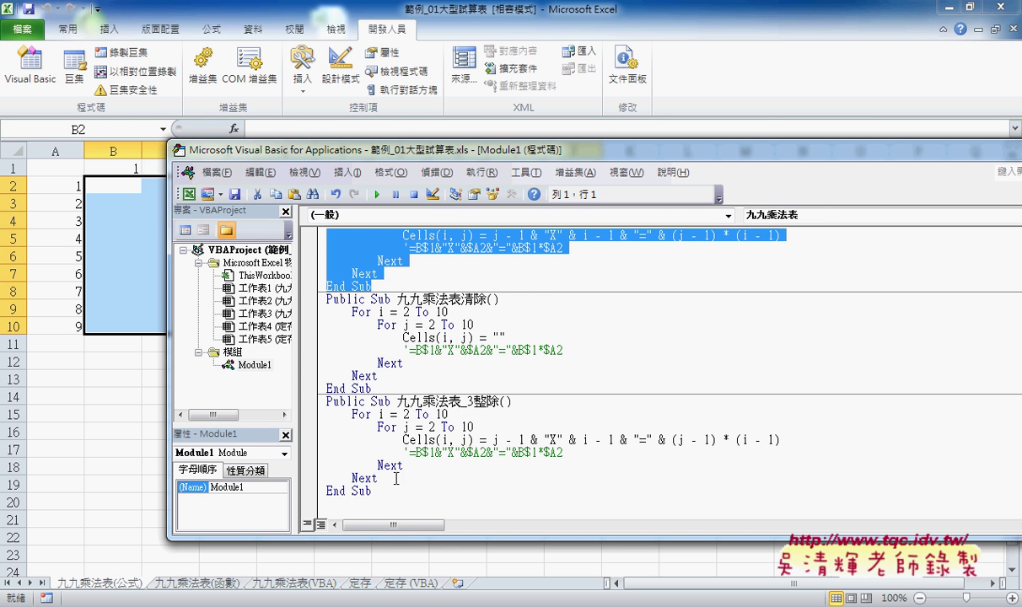
drag(375, 491, 326, 403)
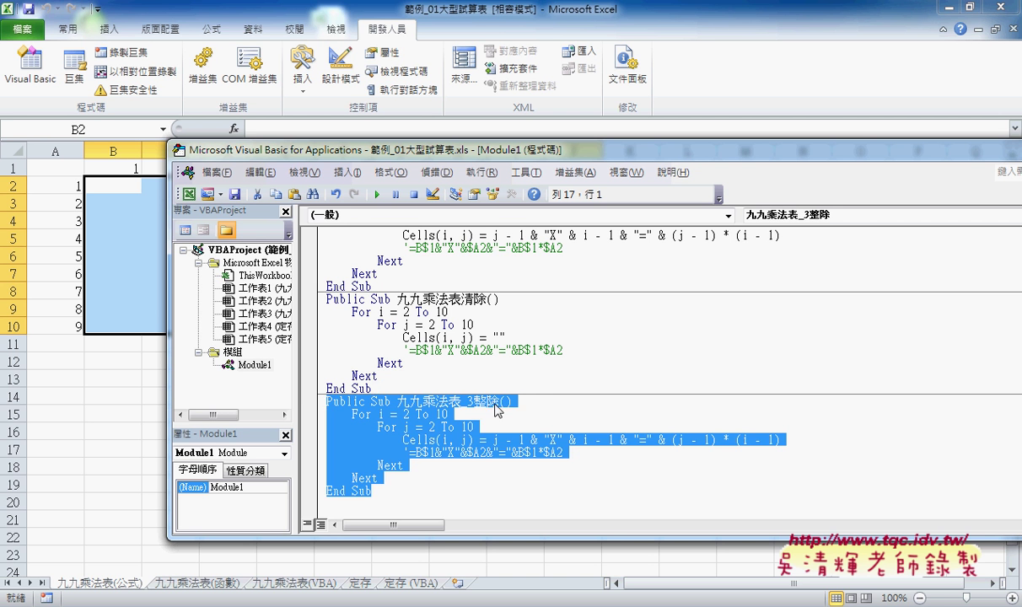
click(468, 402)
drag(468, 402, 489, 401)
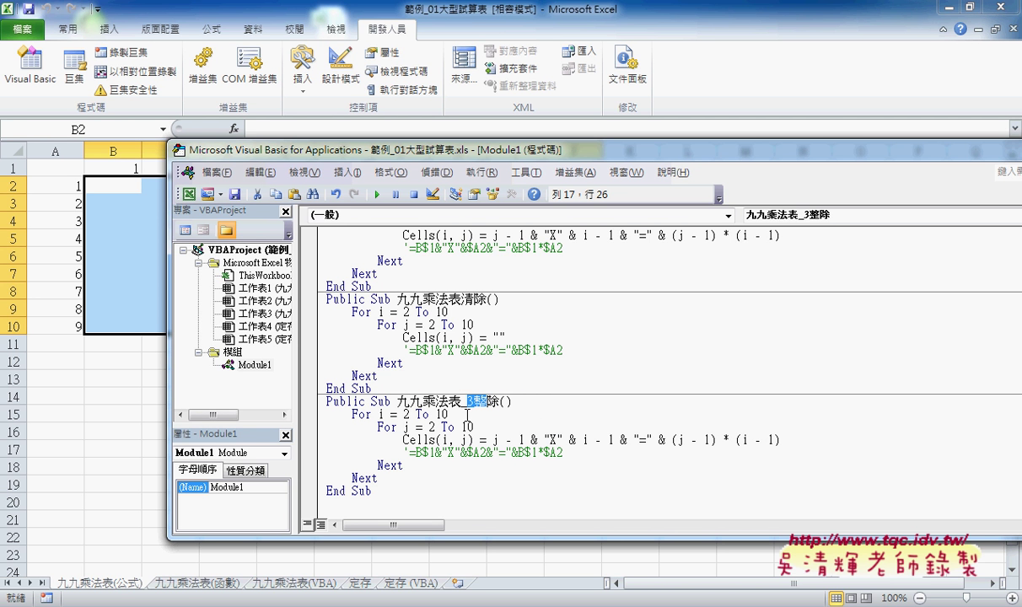
click(403, 439)
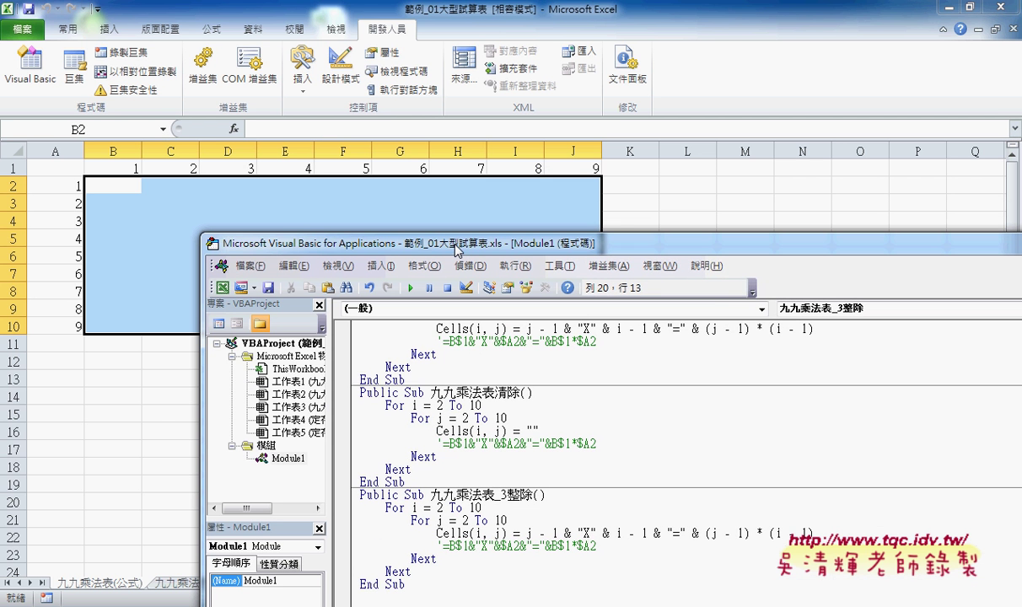
- Open a new line right after For j = 2 To 10 in 九九乘法表_3整除
drag(403, 150, 436, 243)
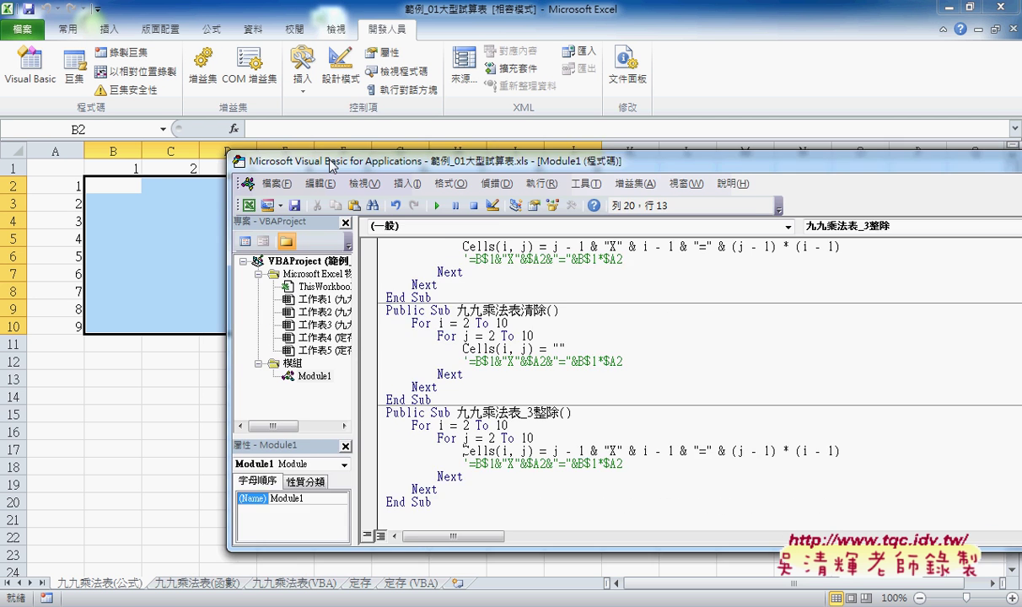
drag(293, 251, 324, 108)
click(559, 381)
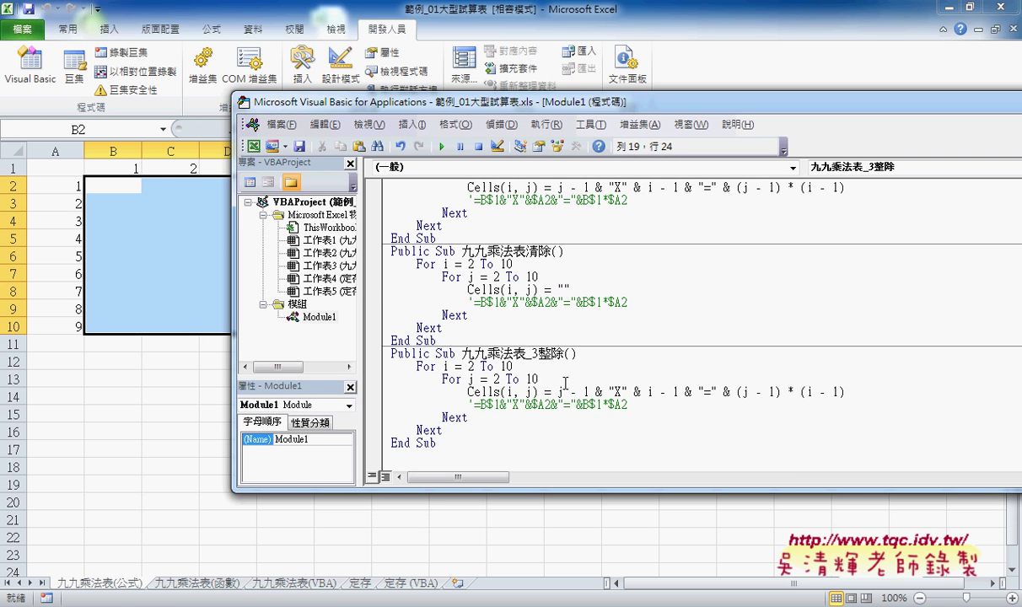
key(Return)
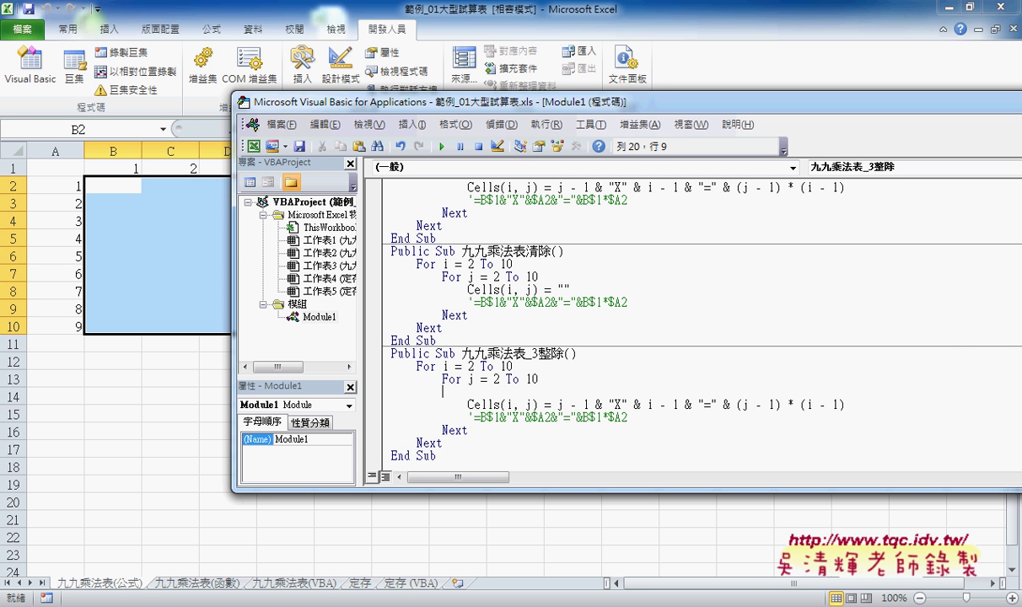
- Enter the indented condition 'if (i-1) mod 3=0' on the new line
key(Tab)
text(if)
text(i)
text(-1)
click(487, 391)
text(()
key(Right)
key(Right)
key(Right)
text())
text( mo)
text(d)
text( 3)
text(=0)
- Highlight (i-1) and then the whole condition (i-1) mod 3=0
mouse_move(487, 391)
mouse_down()
mouse_move(528, 391)
mouse_move(519, 391)
mouse_up()
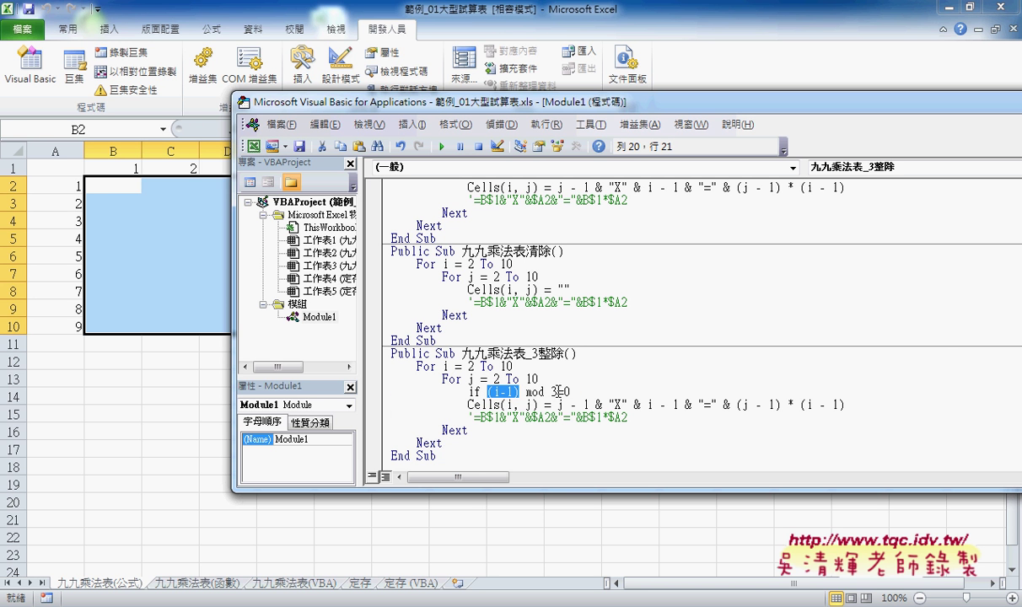
drag(571, 392, 487, 391)
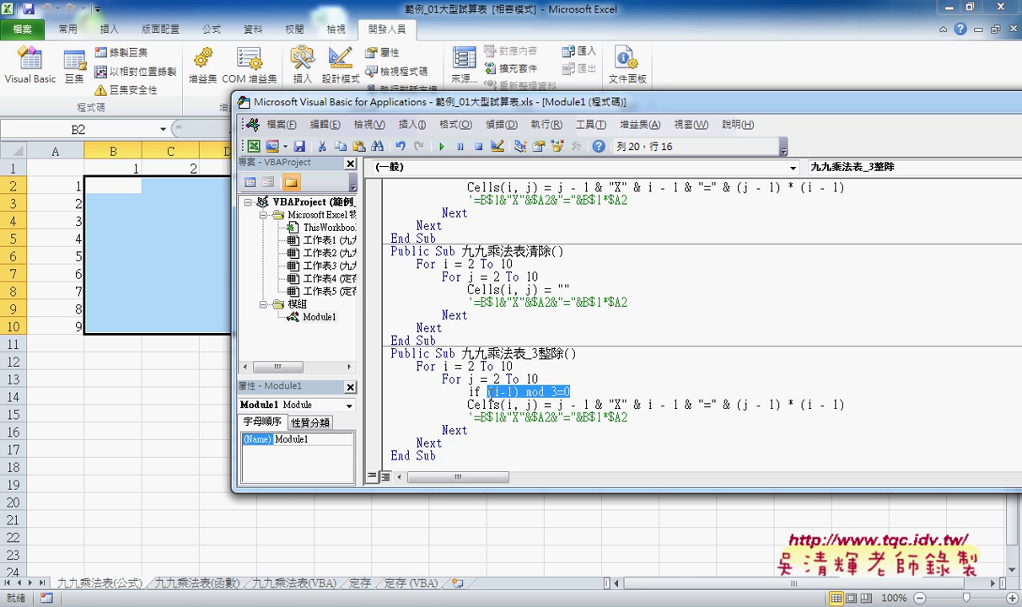
click(596, 389)
- Finish the line with 'then' and add empty 'else' and 'end if' lines below it
text(then)
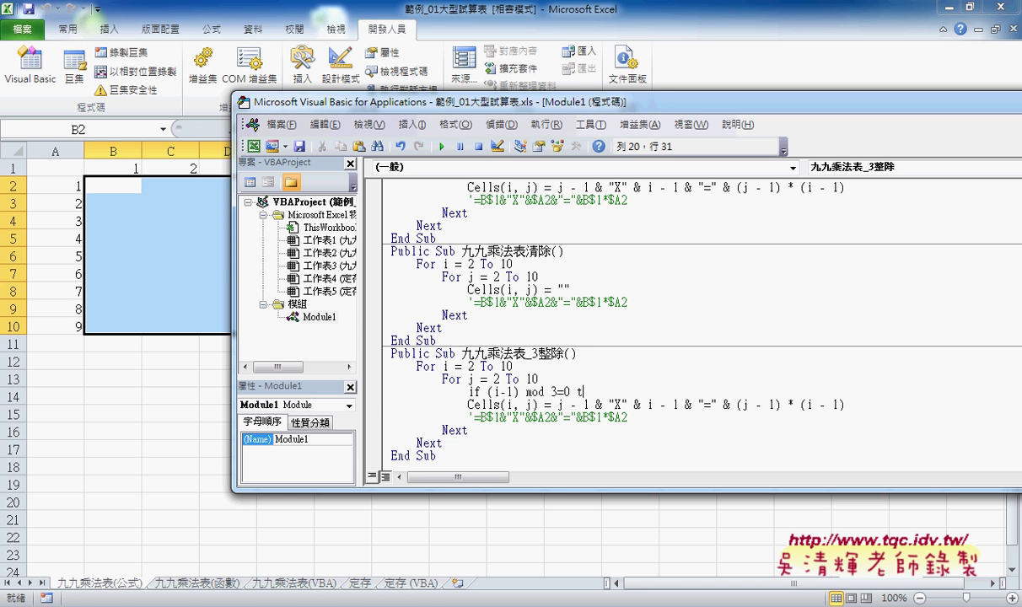
key(Return)
key(Return)
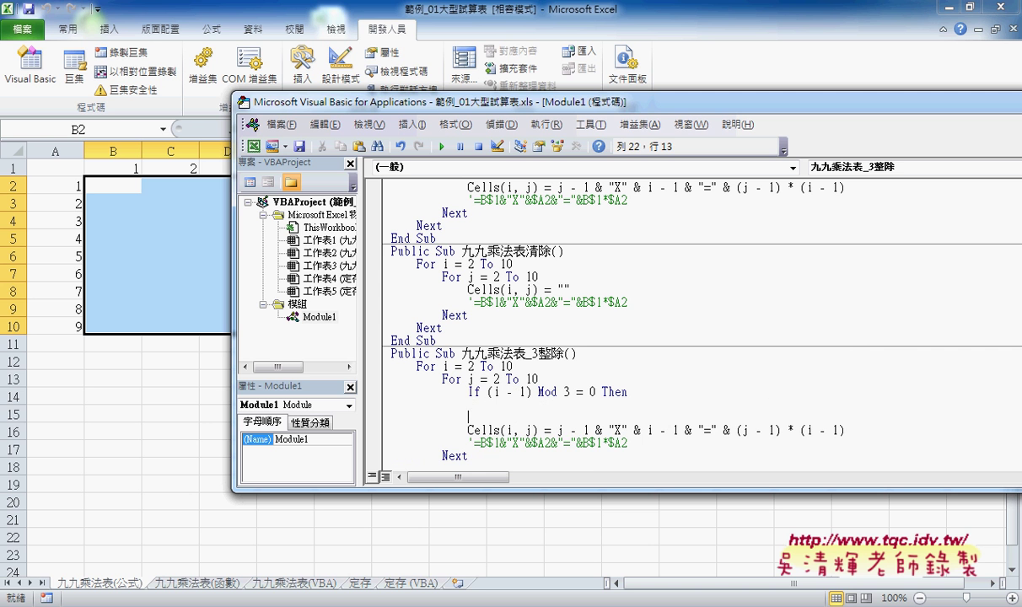
text(els)
text(e)
key(Return)
key(Return)
text(e)
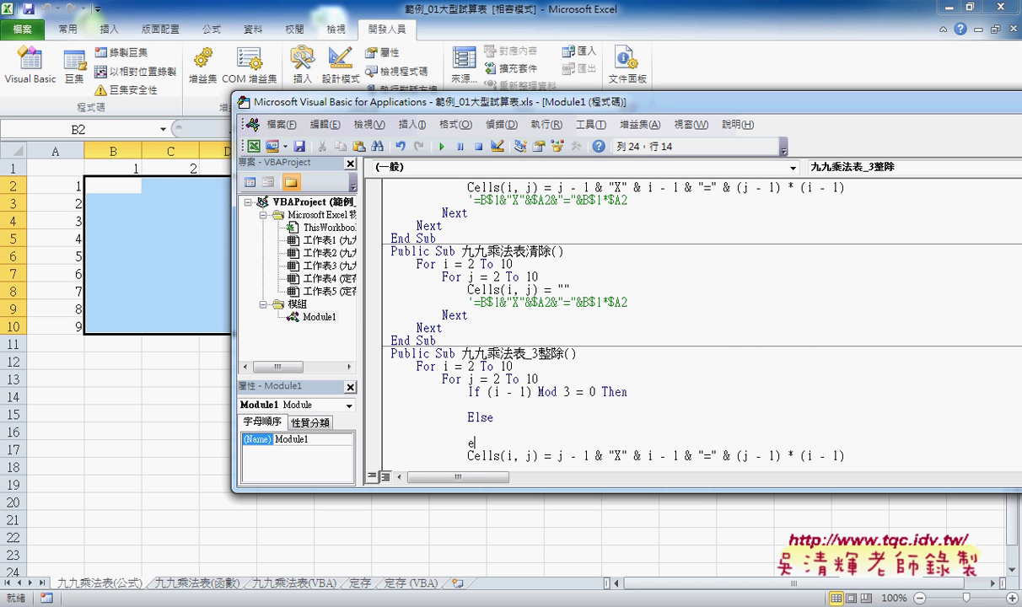
text(nd if)
key(Up)
- Highlight the condition (i - 1) Mod 3 = 0 and select the whole Cells assignment line
scroll(443, 407, down, 1)
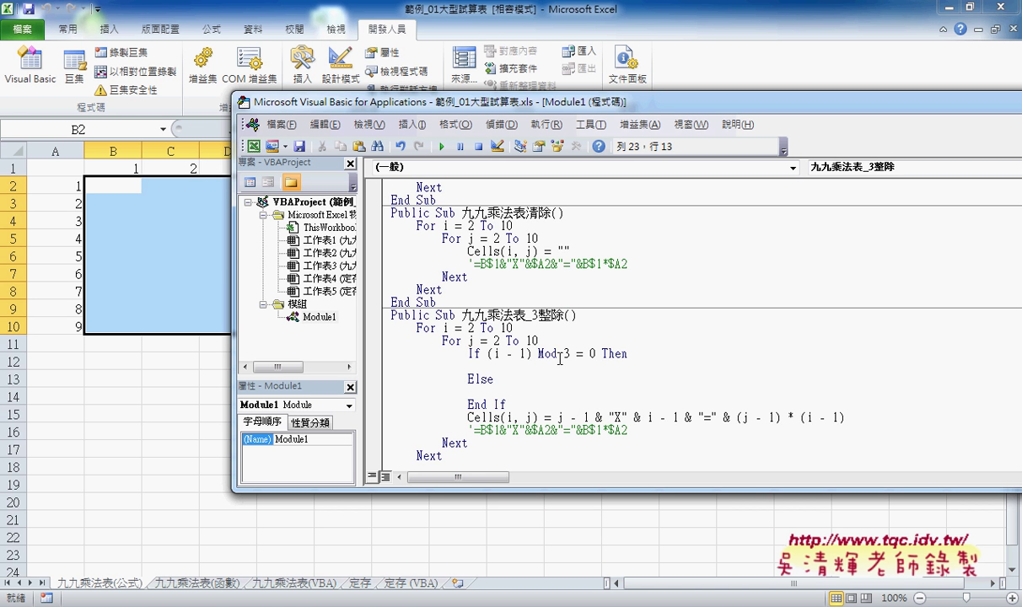
click(488, 354)
drag(488, 353, 596, 354)
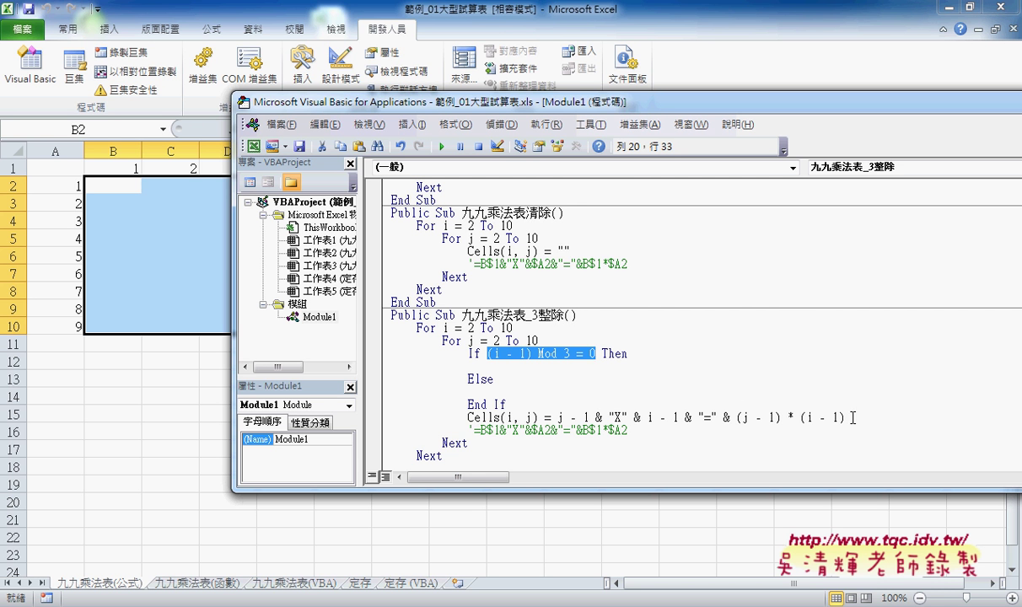
drag(844, 417, 389, 417)
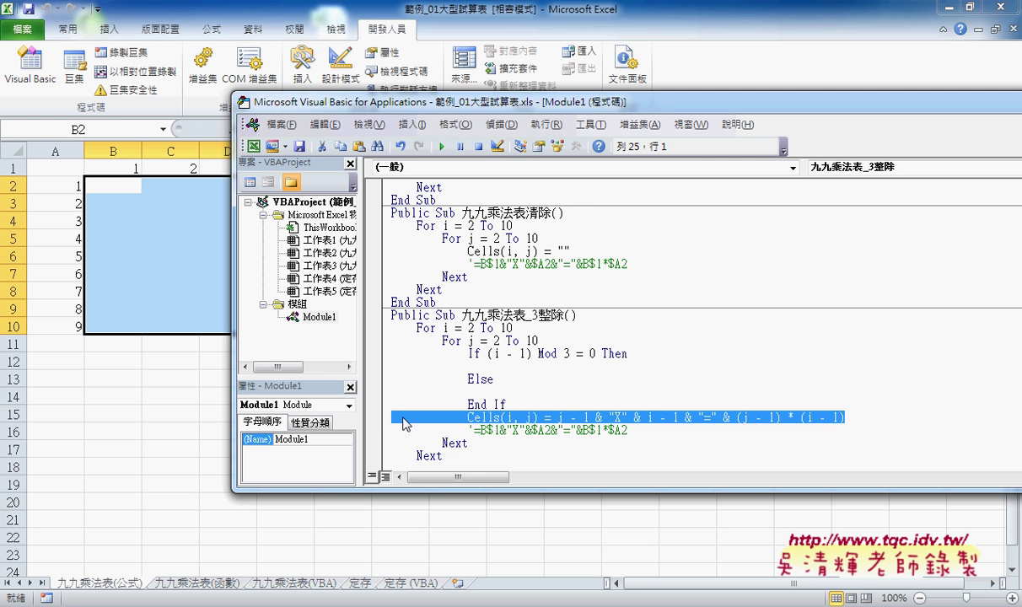
- Move the Cells line under Else, indent it, and delete the blank line after End If
drag(393, 416, 468, 391)
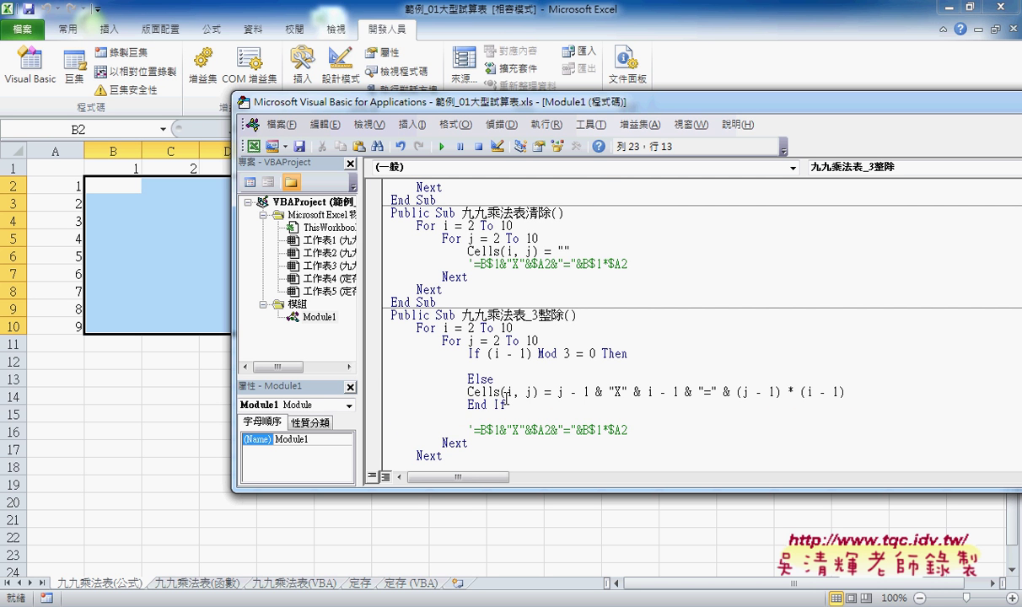
key(Tab)
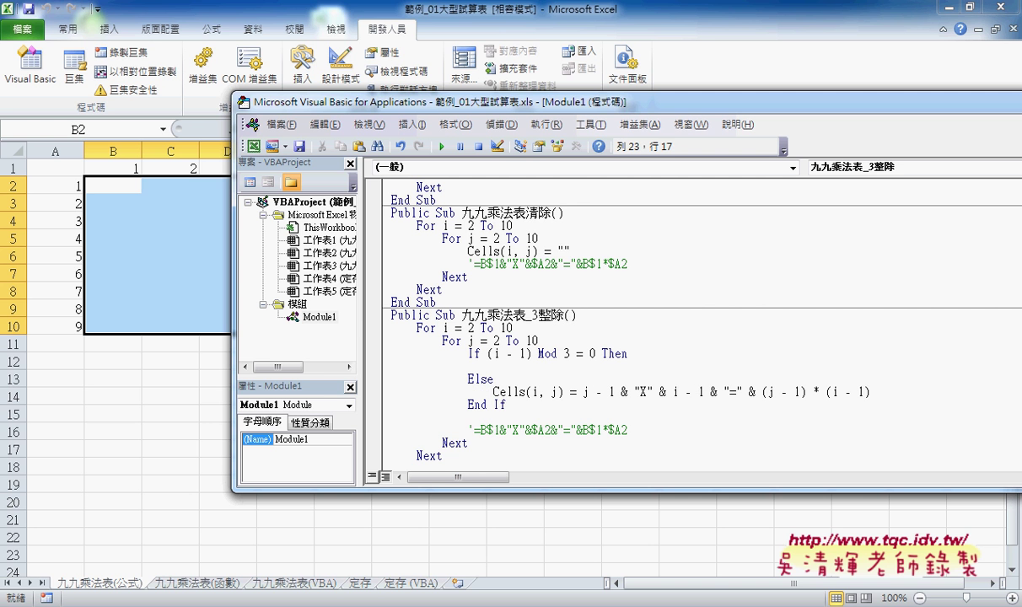
click(523, 407)
key(Delete)
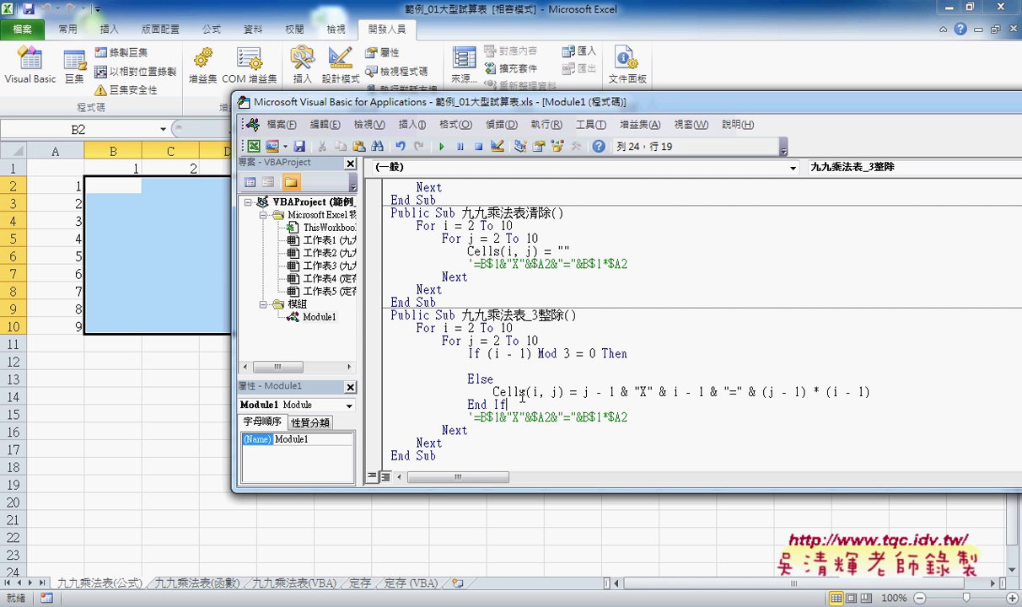
- Place an indented copy of the Cells assignment under the Then line
click(519, 367)
mouse_move(909, 398)
mouse_down()
mouse_move(493, 392)
mouse_move(470, 366)
mouse_up()
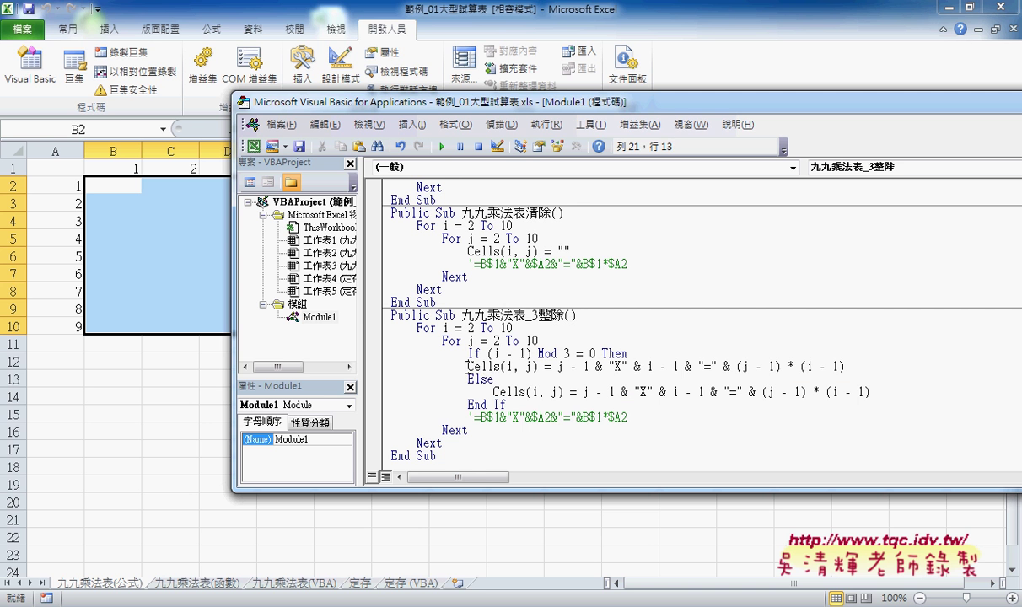
key(Tab)
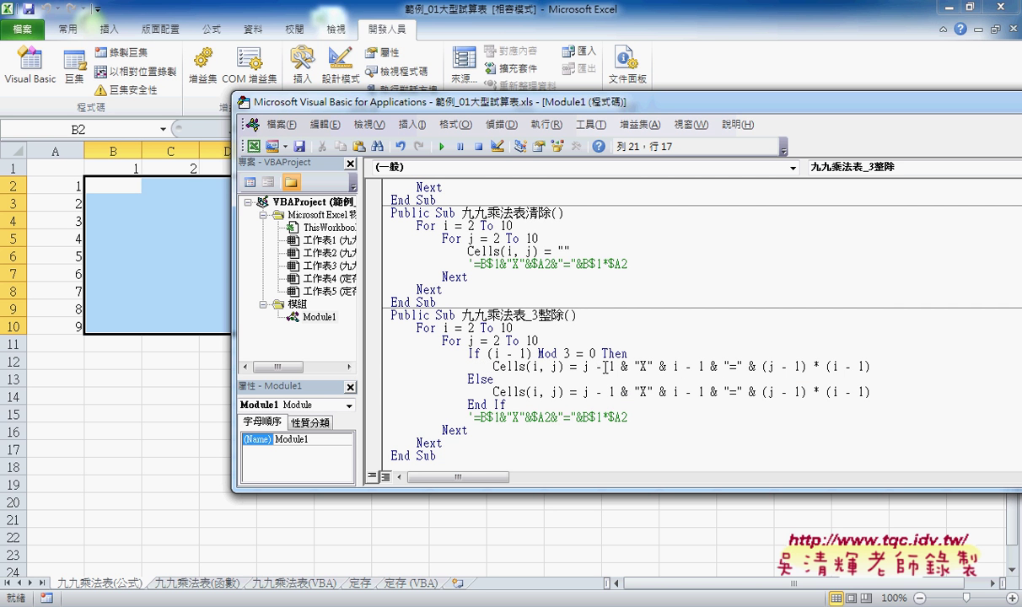
- Open an indented blank line directly after the Then line
click(659, 353)
key(Return)
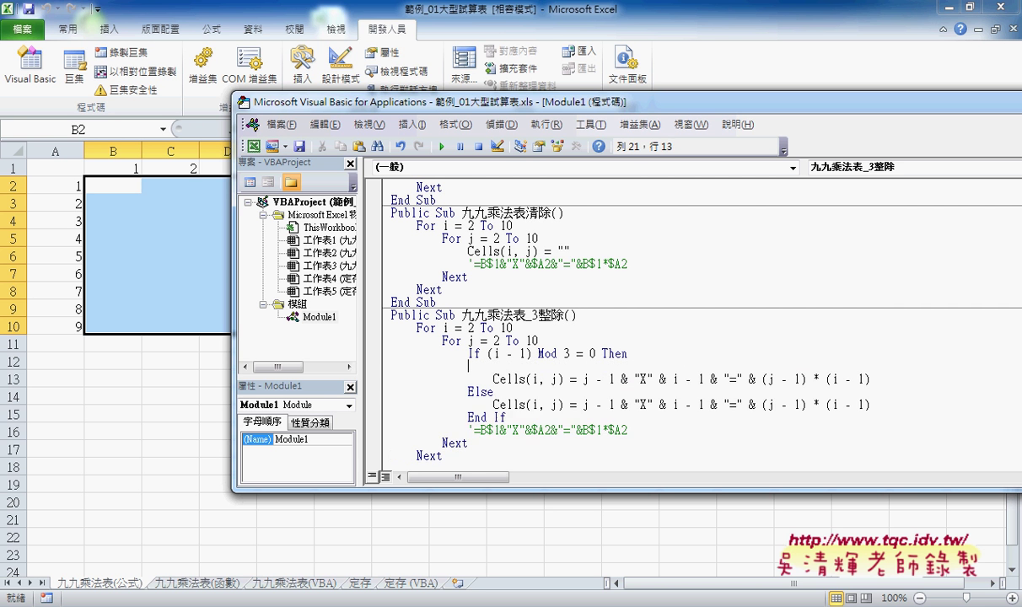
key(Tab)
- Type cells.Interior.Color on the new Then line using member completion
text(c)
text(ell)
text(s)
text(.in)
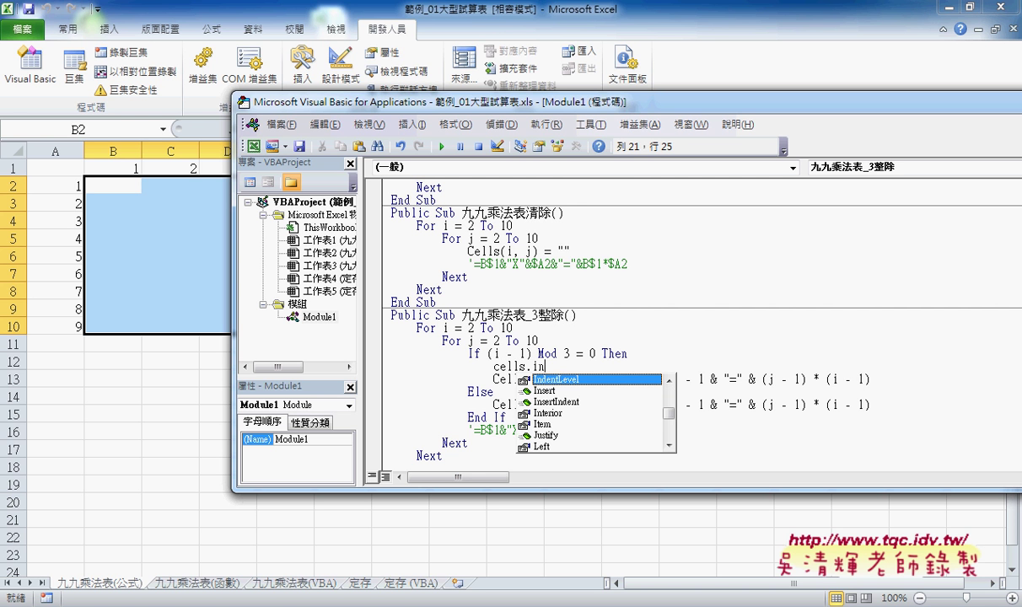
key(Down)
key(Down)
key(Down)
key(Tab)
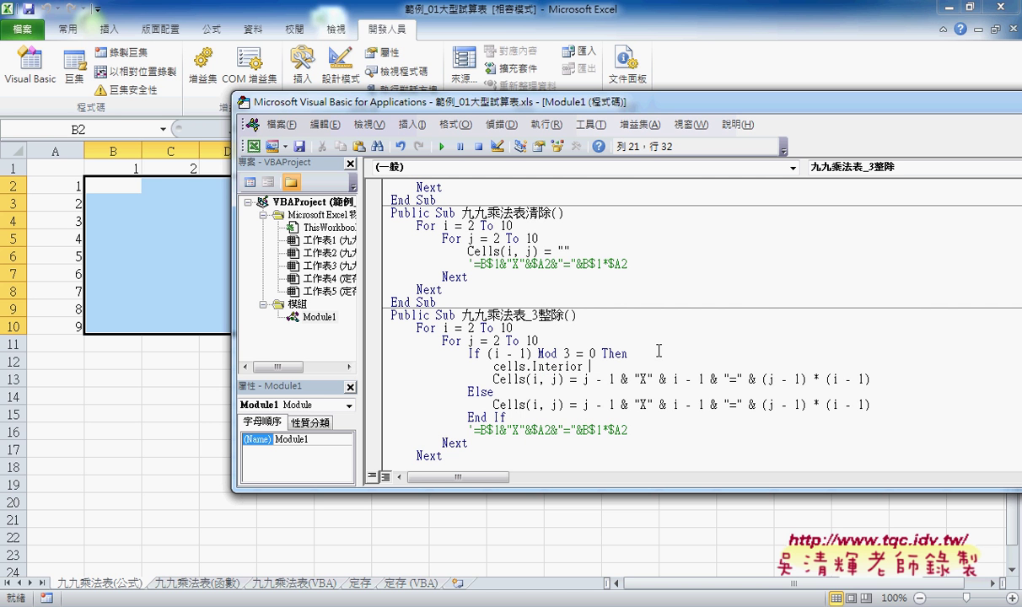
text(.)
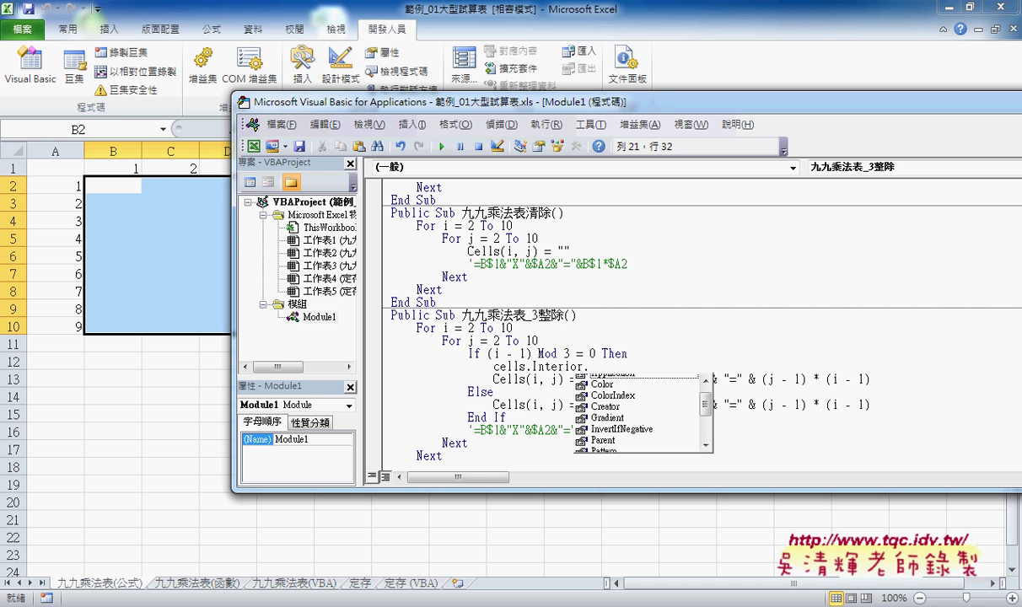
text(c)
key(space)
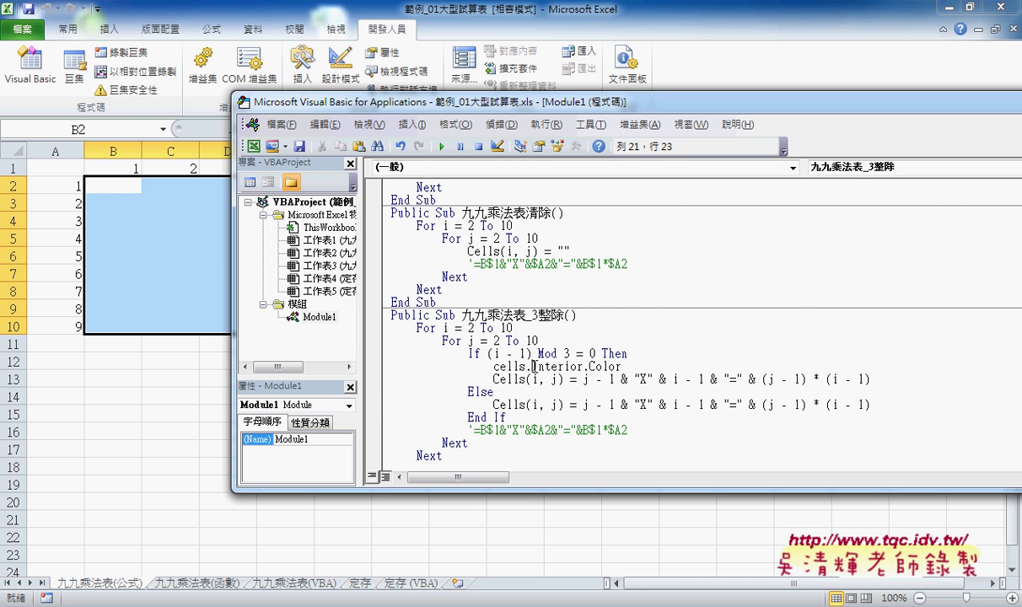
- Change it to Cells(i,j).Interior.Color by adding the row and column indices
drag(533, 368, 622, 367)
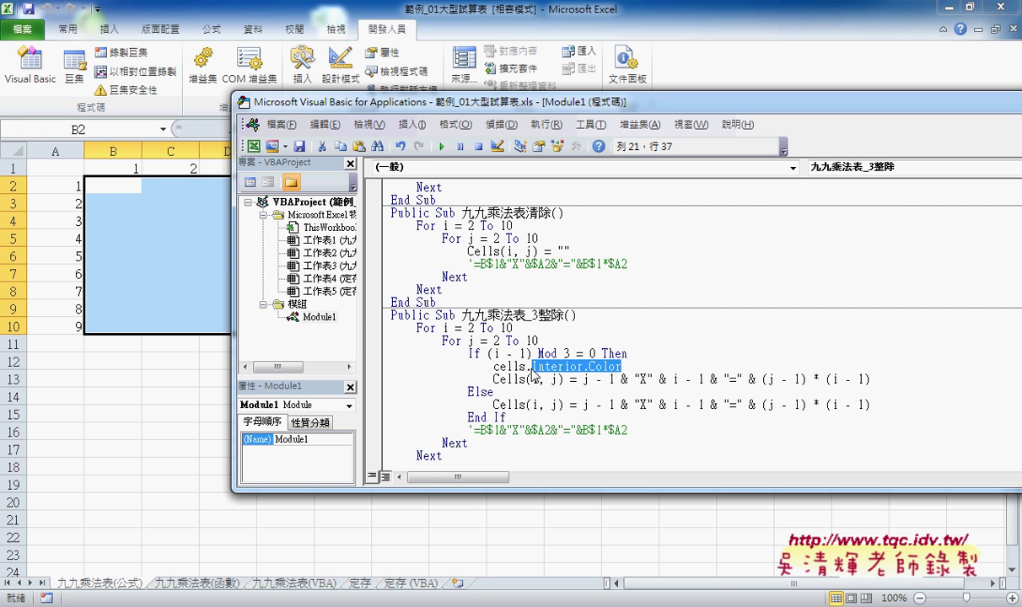
key(Left)
text(())
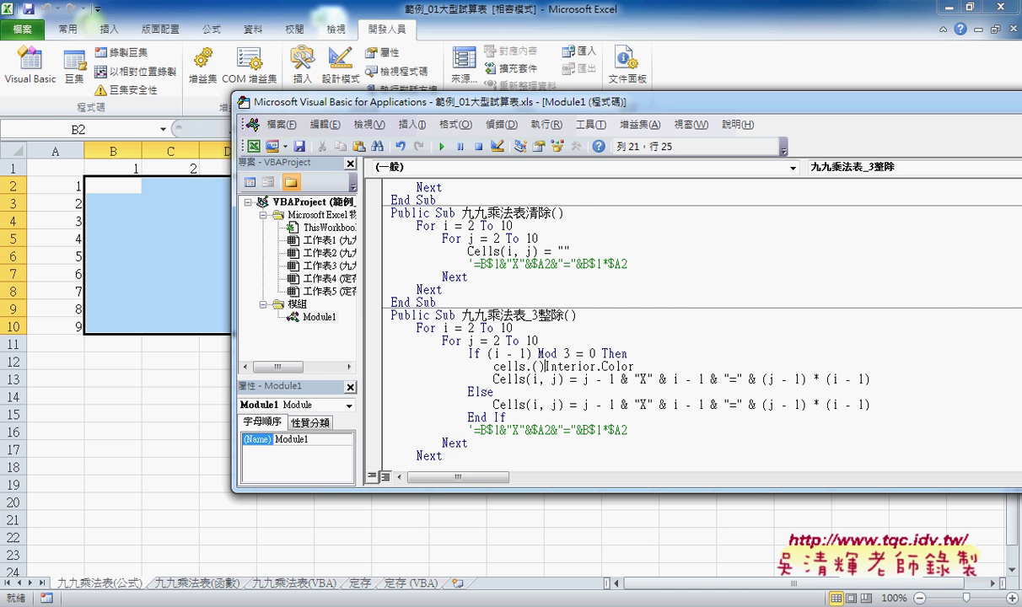
key(Left)
key(Left)
key(Left)
key(Delete)
key(Right)
key(Right)
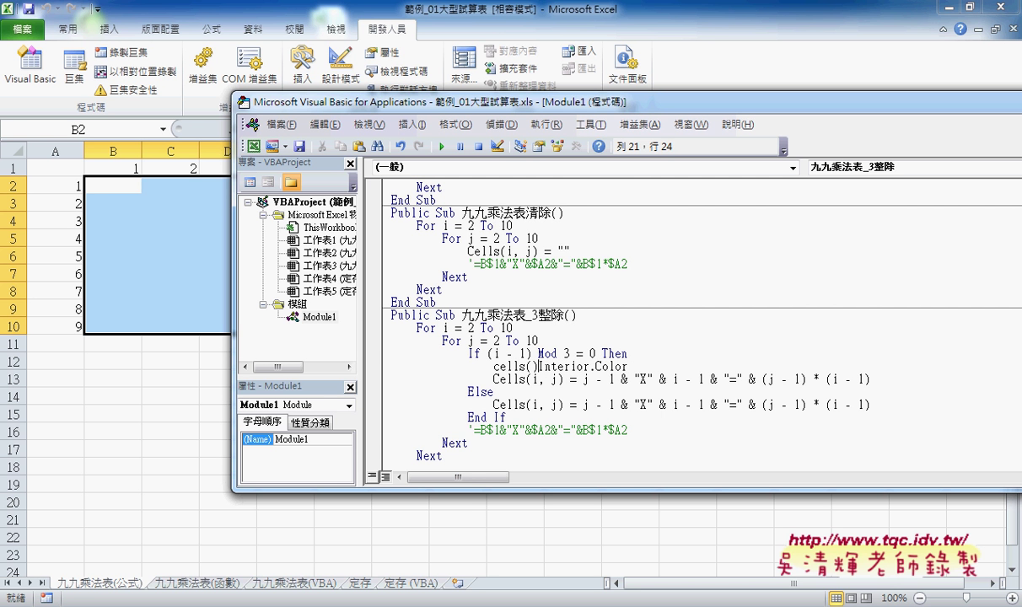
key(ctrl+j)
key(Left)
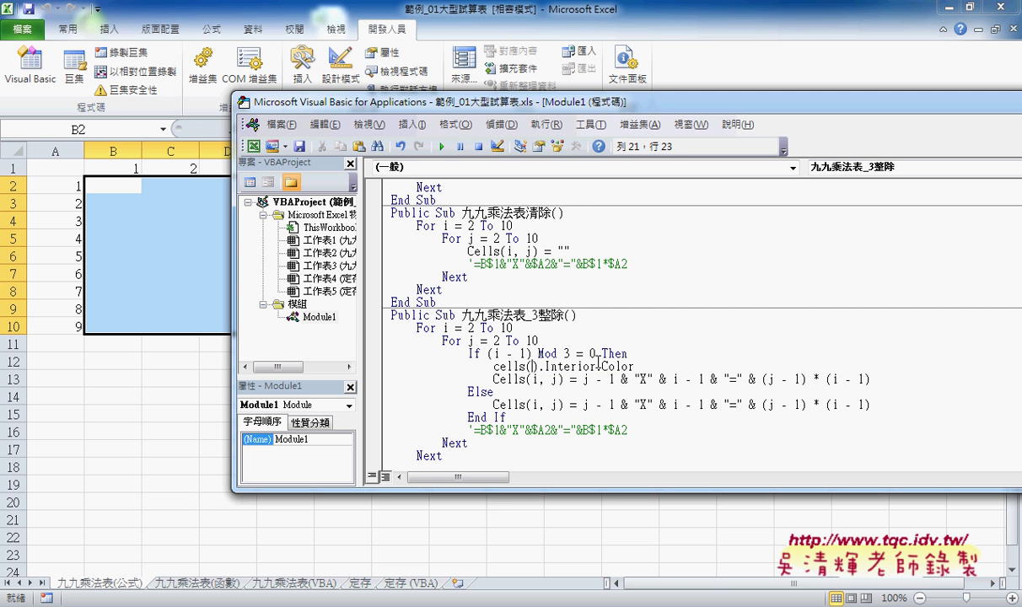
text(i)
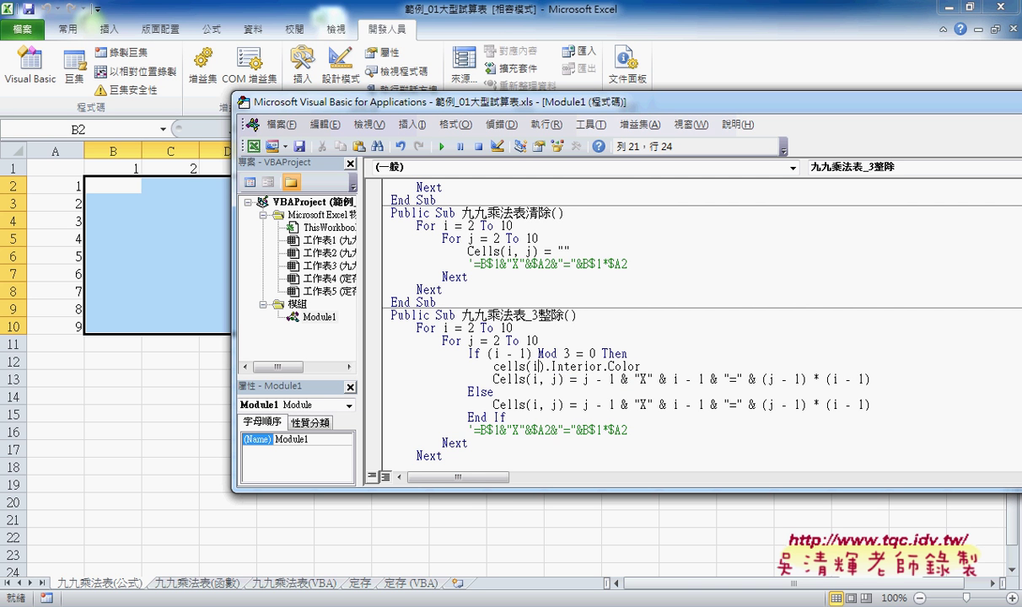
text(,j)
- Assign =rgb(255,255,0) to the colour, commit the line, and highlight RGB(255, 255, 0)
key(Right)
key(Right)
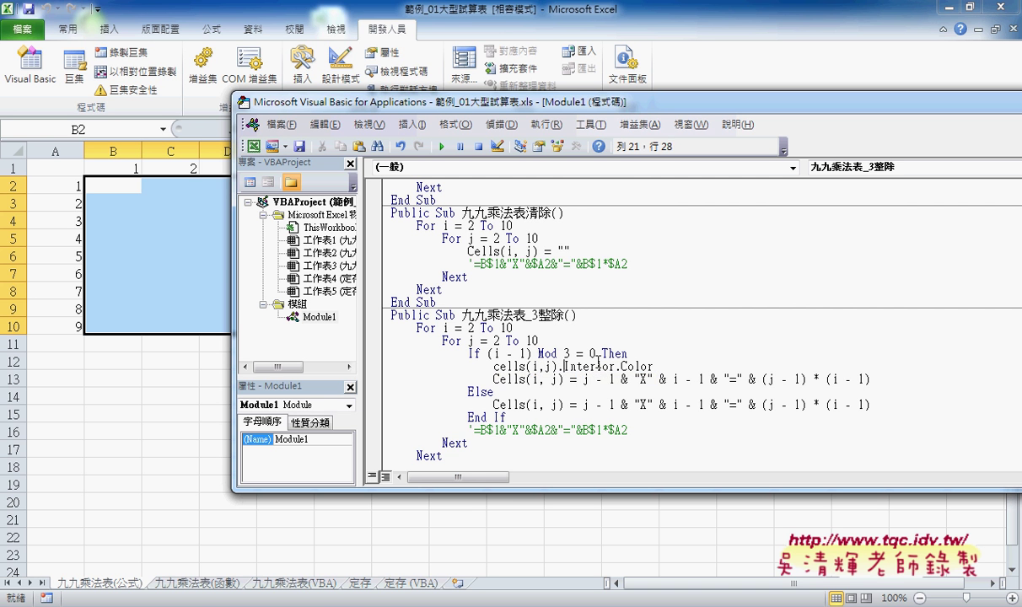
key(Right)
key(Right)
key(Right)
key(Right)
key(Right)
key(Right)
key(Right)
key(Right)
key(Right)
key(Right)
key(Right)
key(Right)
key(Right)
text(=)
text(rgb)
text(()
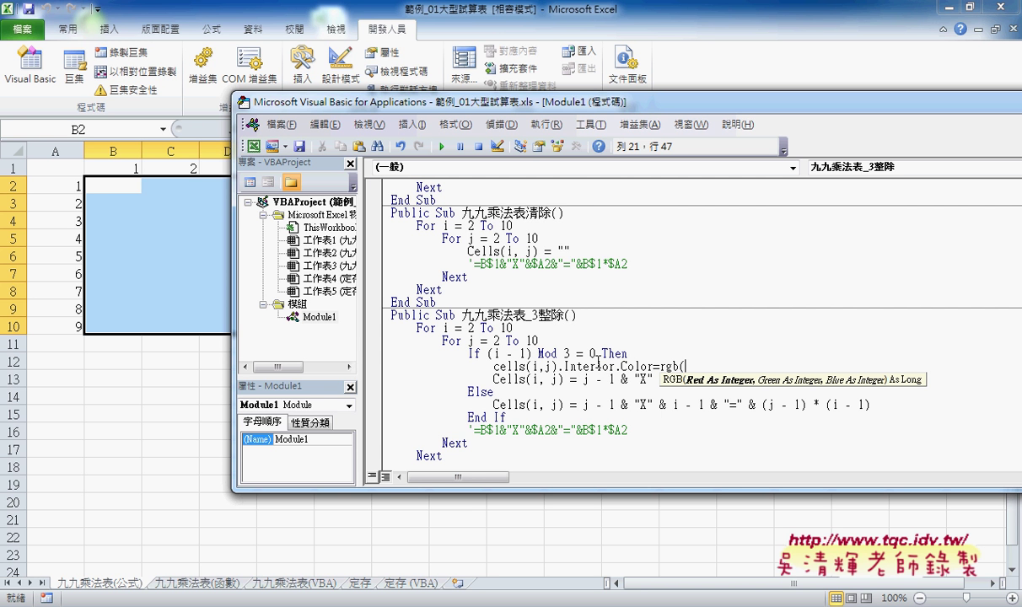
text(255)
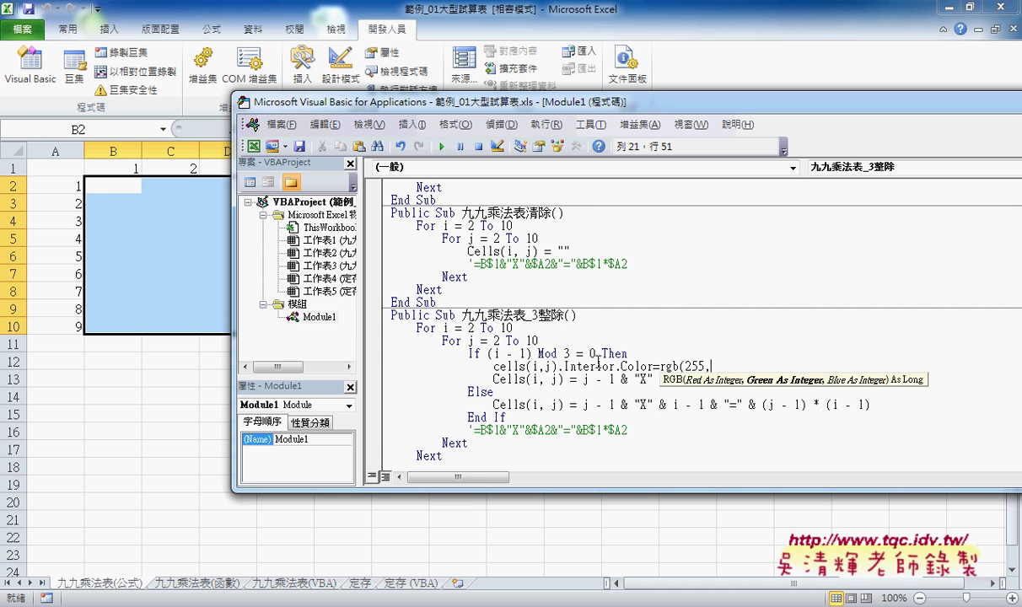
text(,255)
text(,)
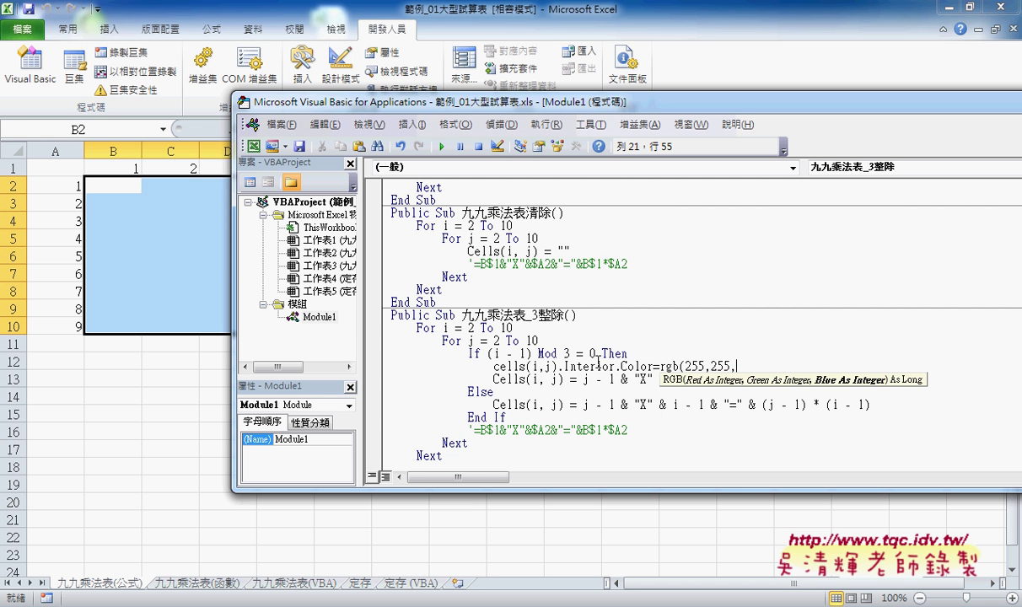
text(0)
text())
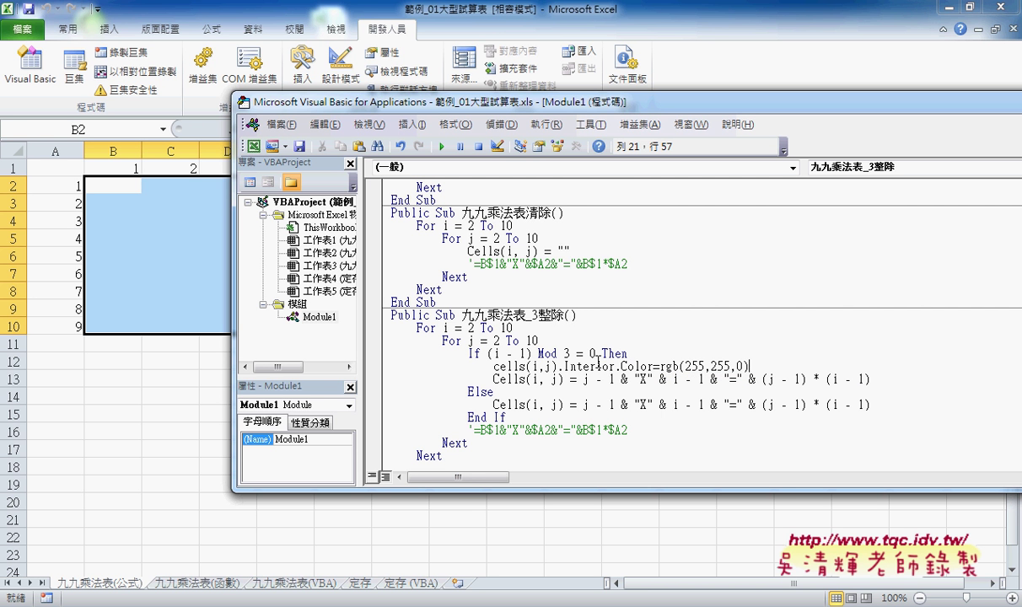
click(705, 421)
drag(781, 367, 679, 368)
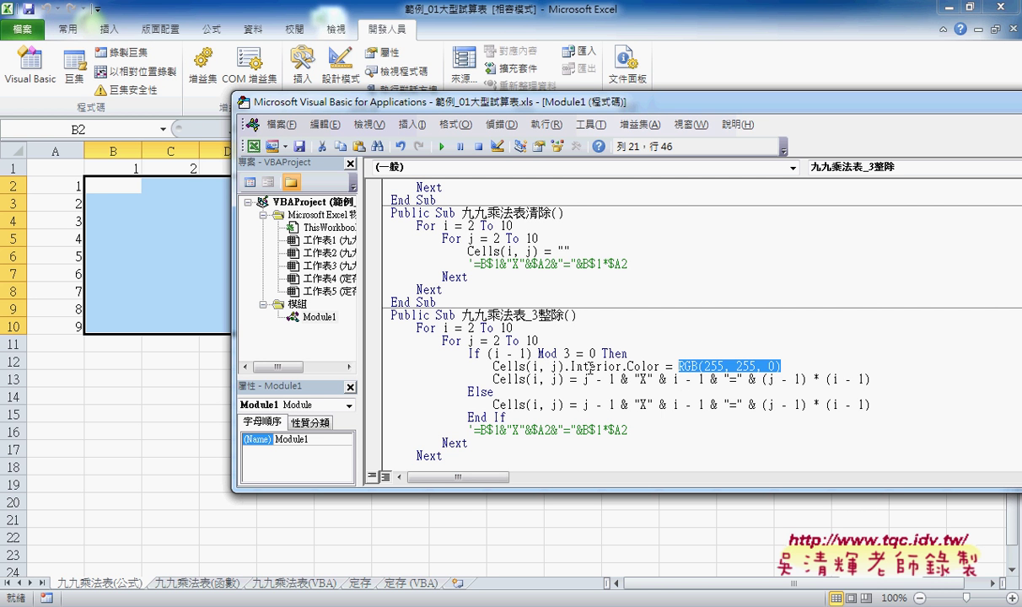
click(537, 353)
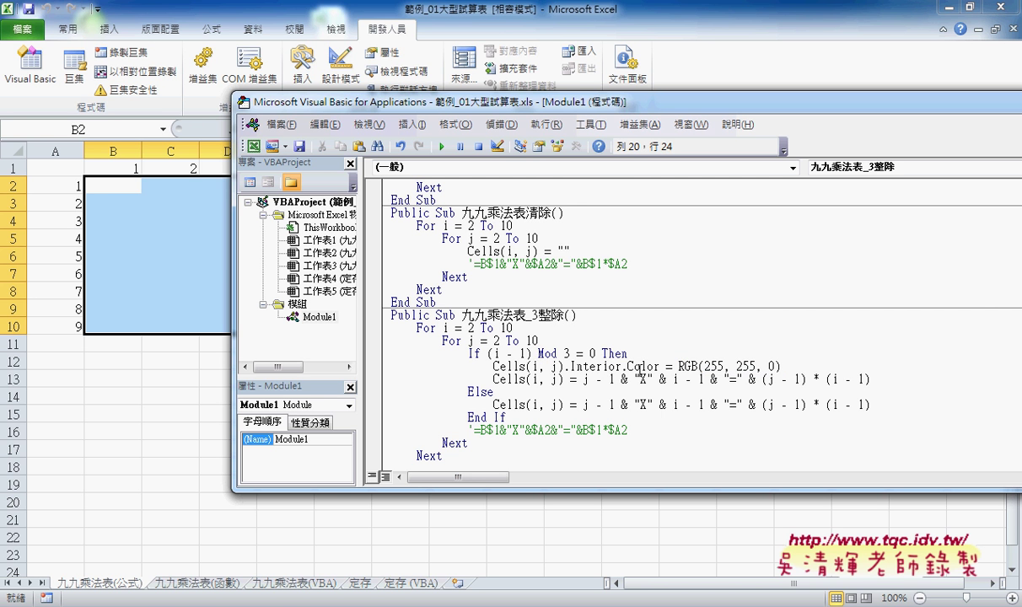
drag(783, 368, 494, 367)
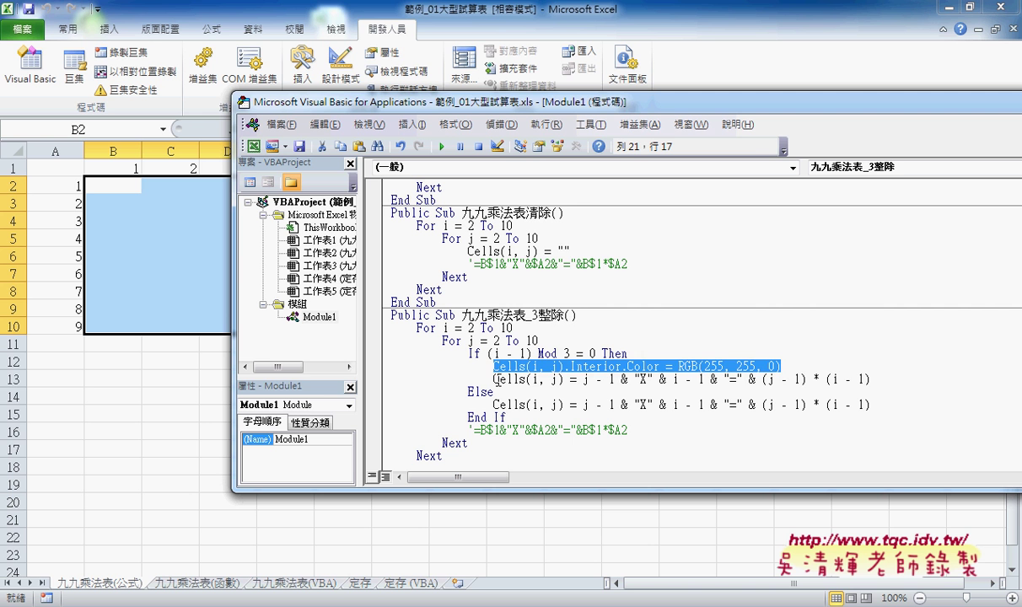
drag(494, 380, 871, 379)
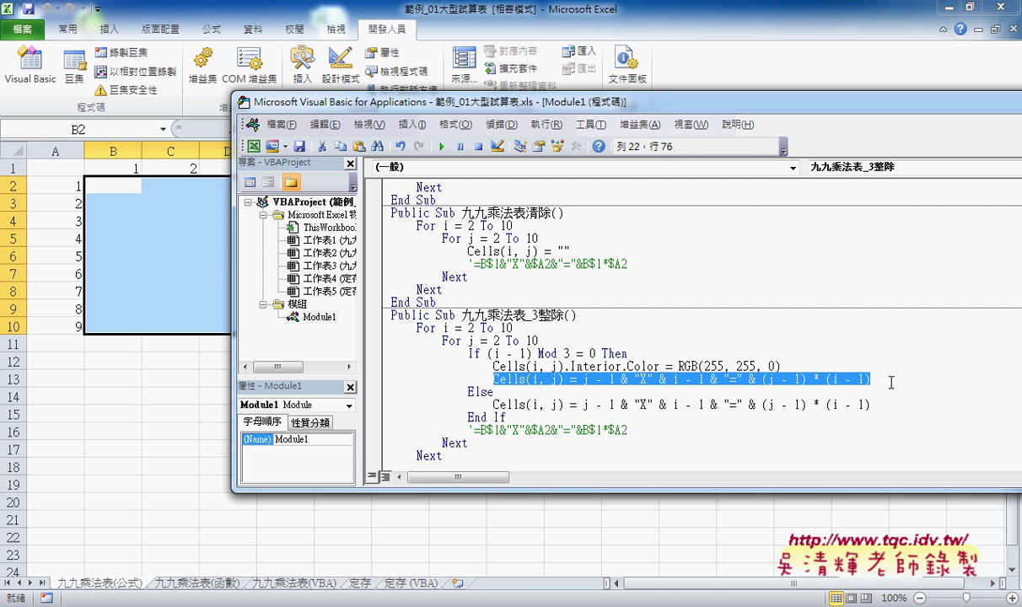
drag(493, 405, 873, 405)
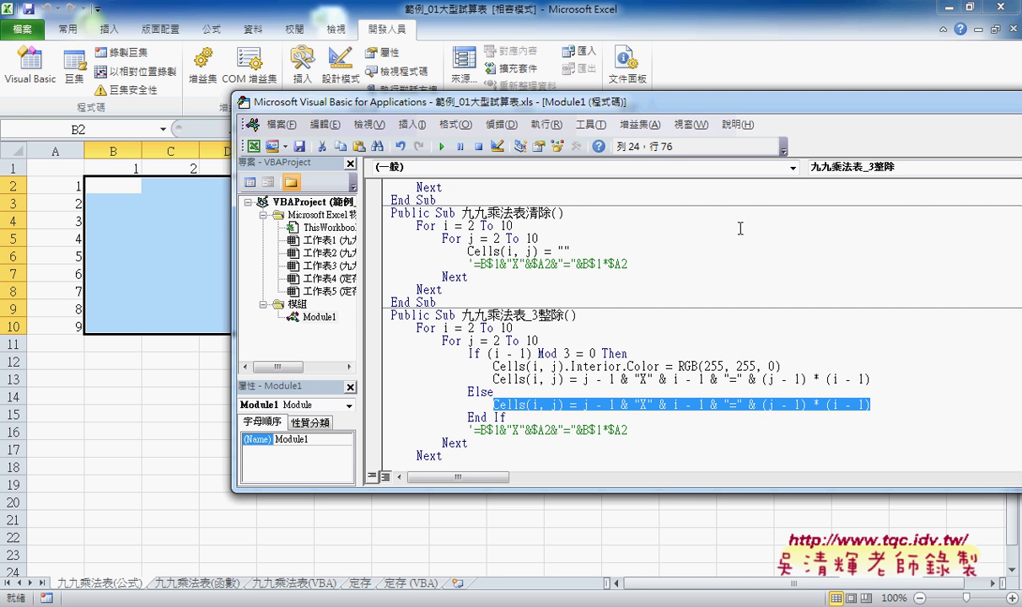
mouse_move(481, 110)
mouse_down()
mouse_move(644, 157)
mouse_move(780, 166)
mouse_up()
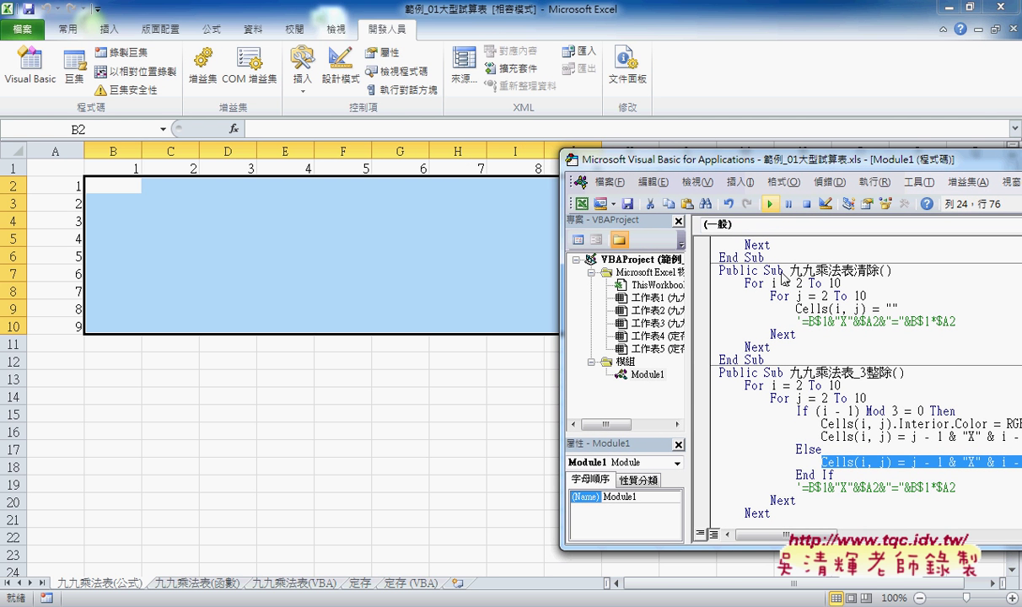
- Run 九九乘法表_3整除 to fill the table, then shift the editor to see the sheet
click(771, 204)
click(770, 205)
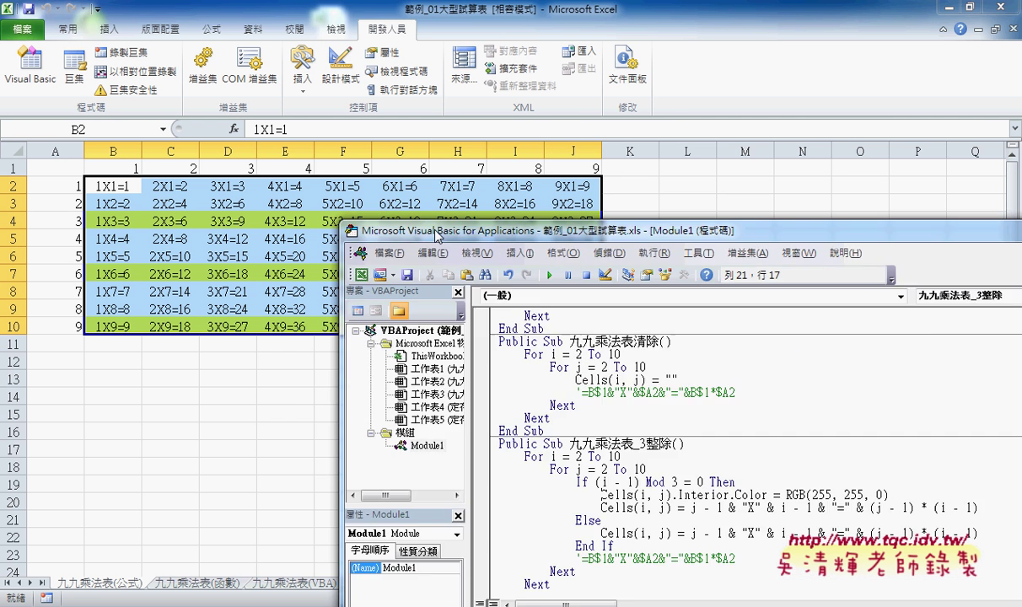
drag(655, 164, 327, 286)
- Clear the table with 九九乘法表清除 and refill it by running 九九乘法表_3整除 again
click(572, 428)
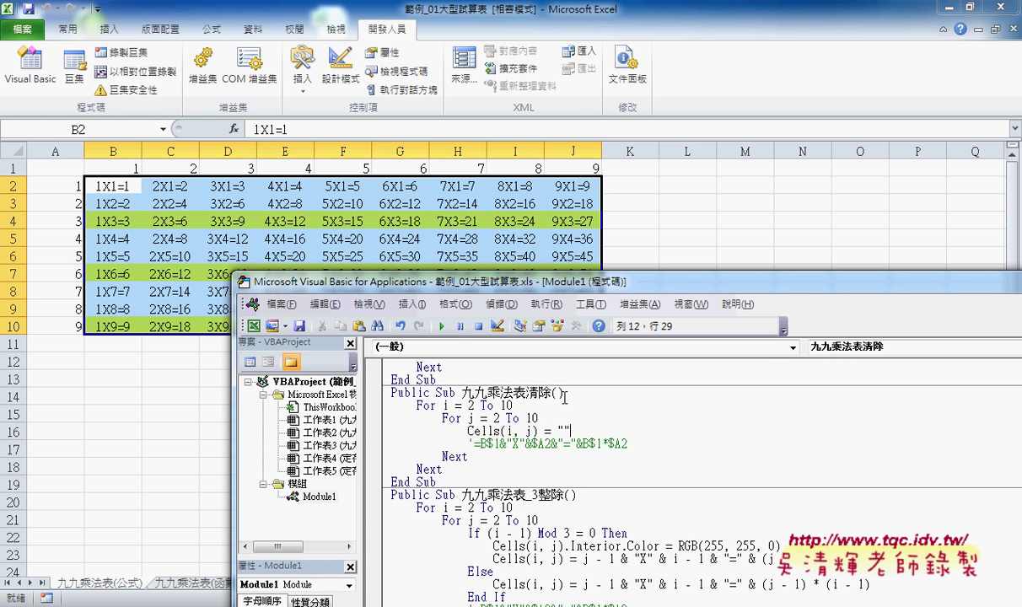
click(442, 328)
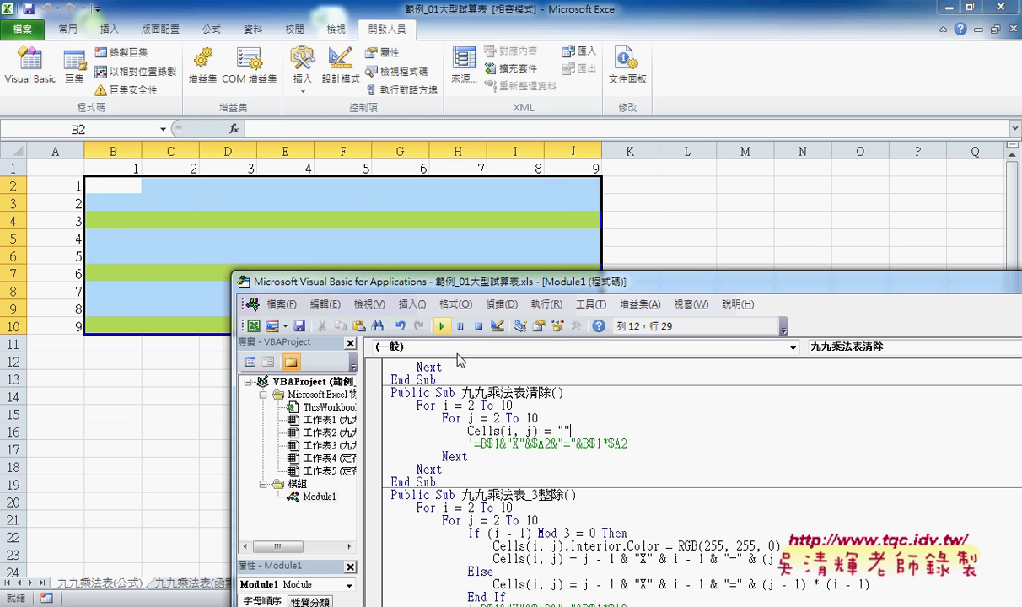
click(532, 520)
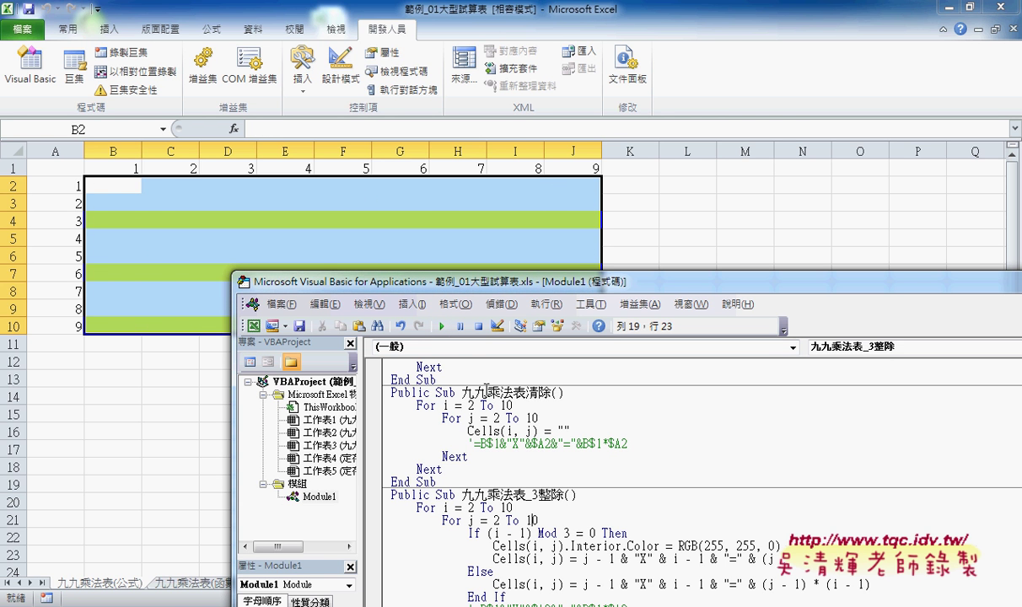
click(442, 326)
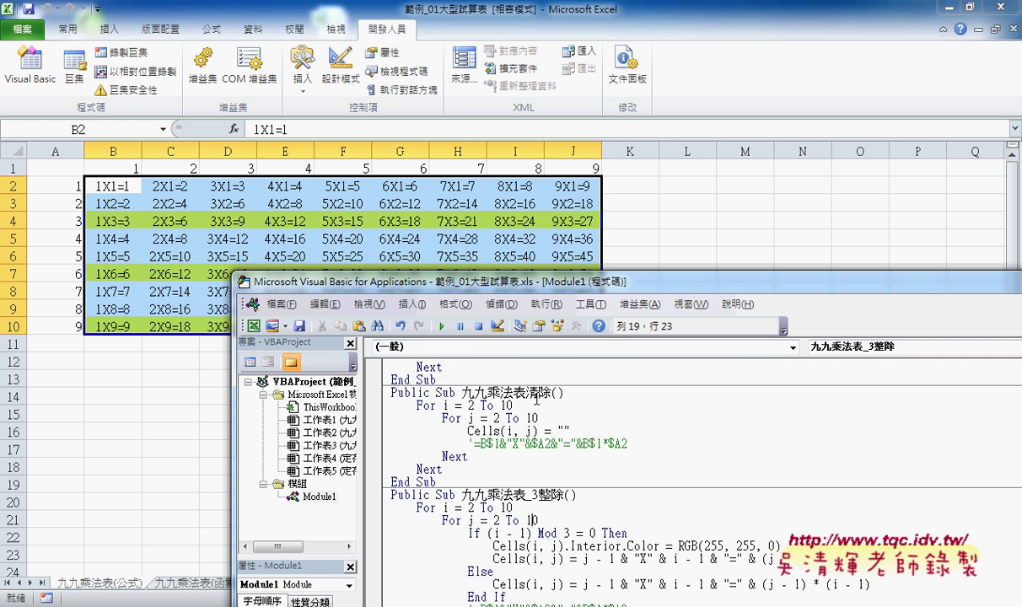
click(579, 419)
- Add an indented line under For j in 清除 and copy the Interior.Color line into it
key(Return)
key(Tab)
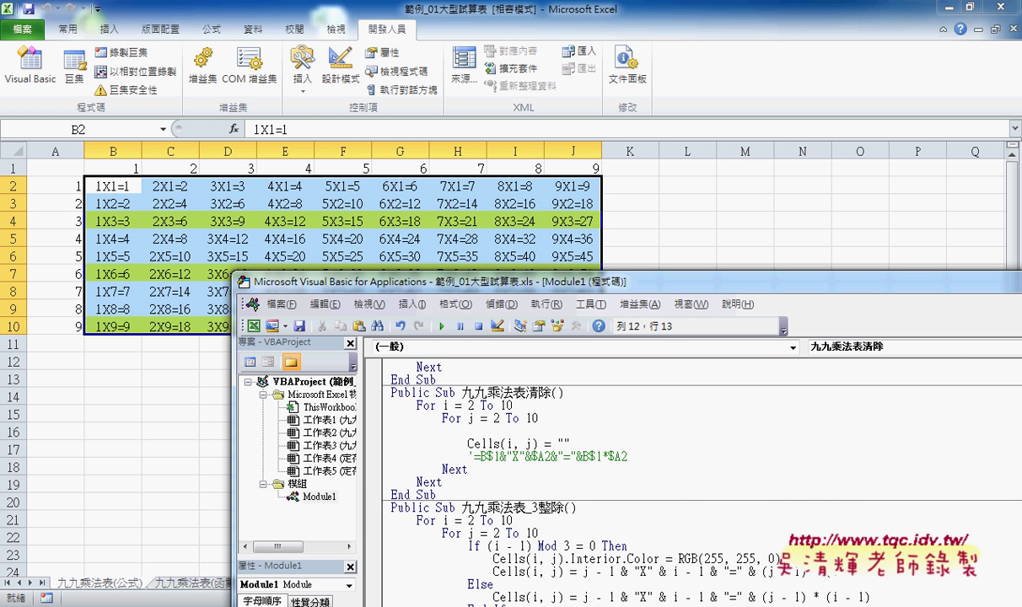
drag(493, 559, 780, 560)
drag(692, 560, 594, 433)
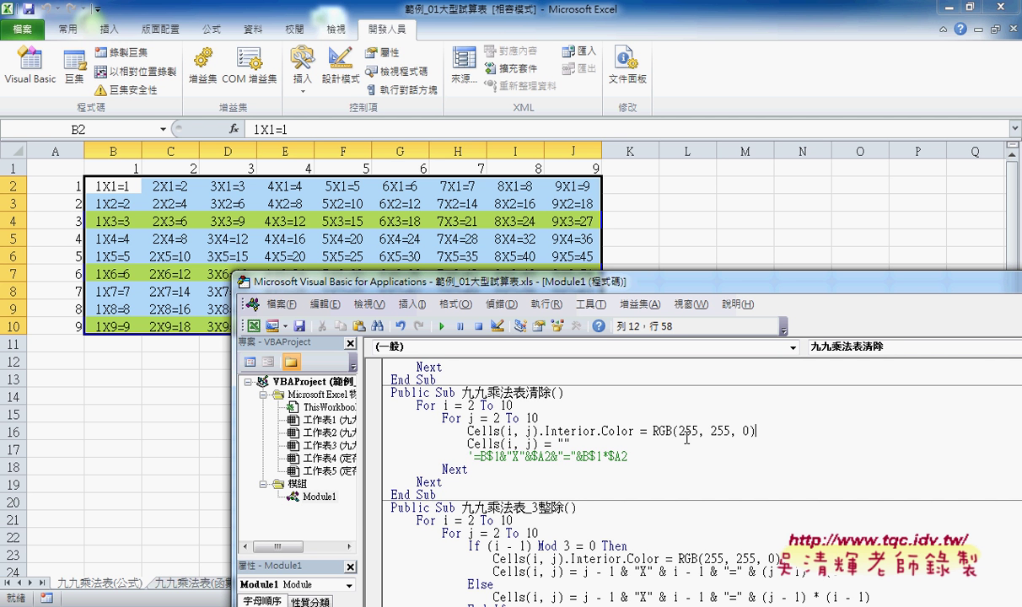
- Change the copied colour to RGB(255, 255, 255) and run 九九乘法表清除 to wipe the table
click(746, 432)
key(shift+Left)
text(255)
click(755, 431)
drag(468, 431, 767, 431)
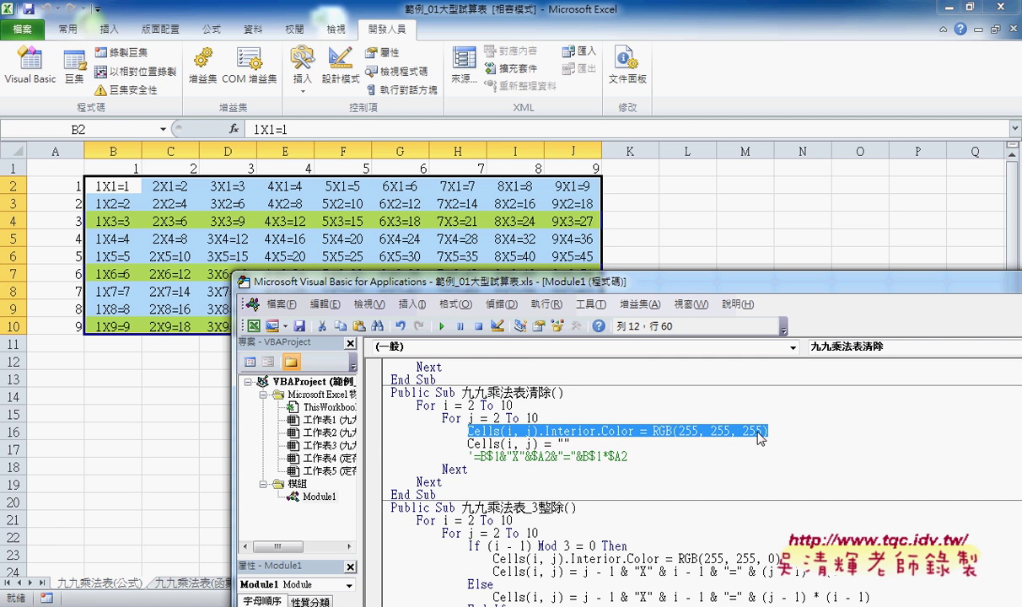
click(444, 326)
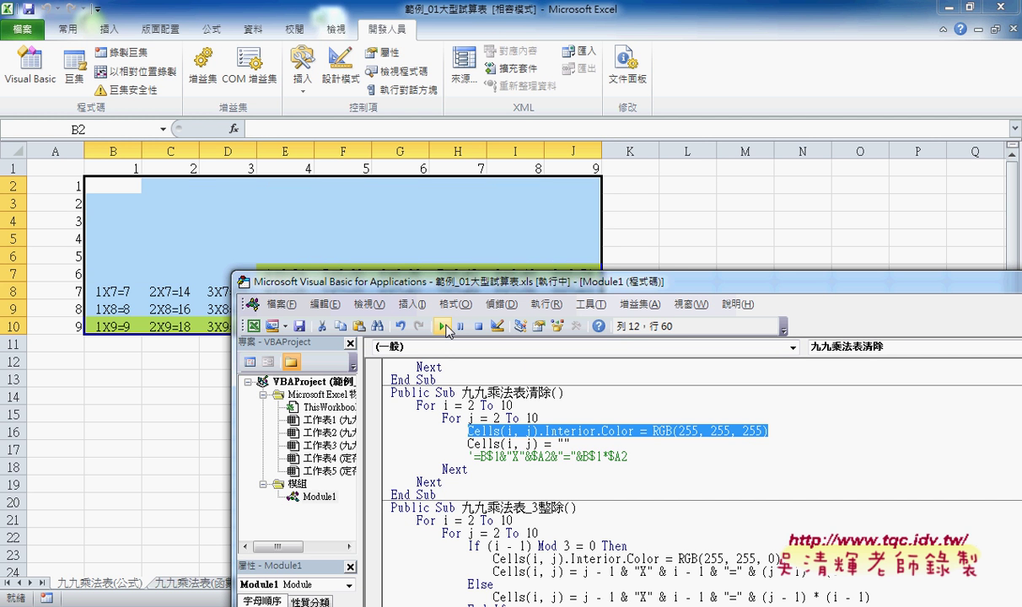
drag(474, 280, 650, 229)
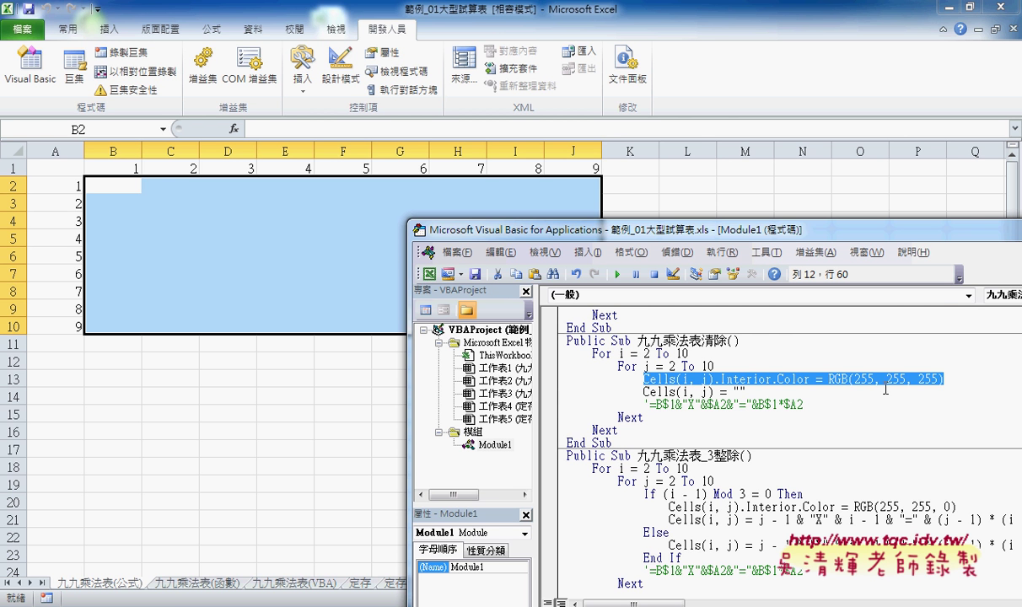
drag(943, 380, 696, 380)
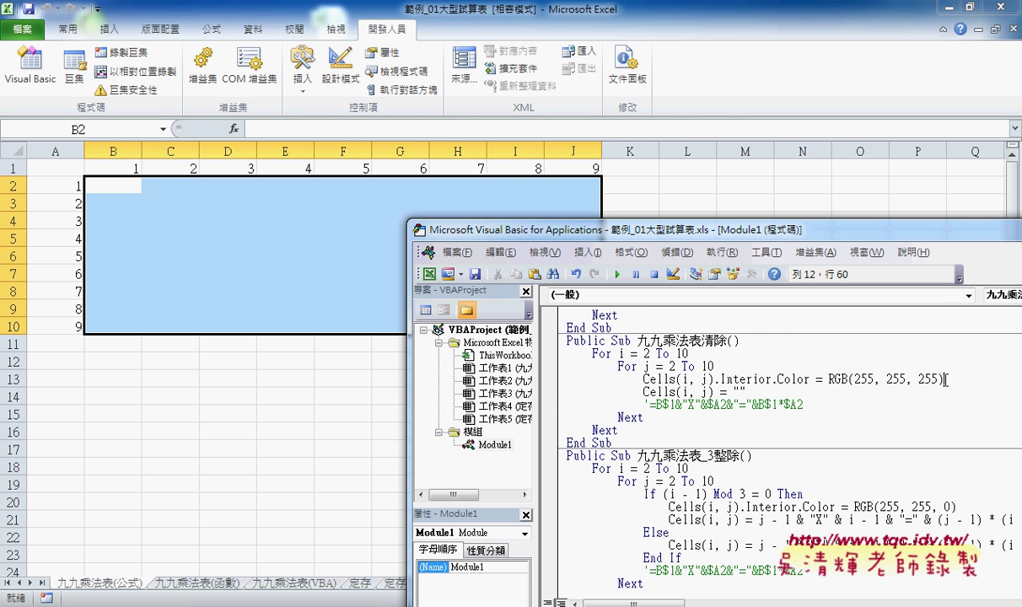